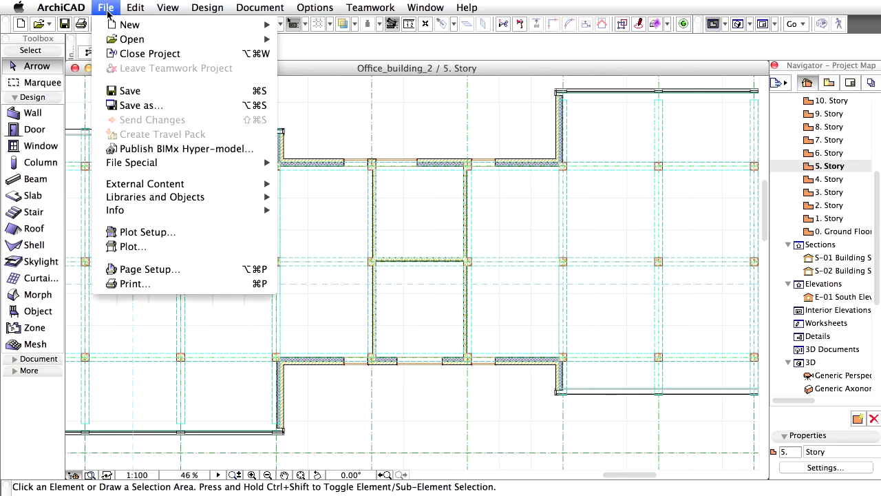
Select Staircase.mod from the Exercise folder in the Open file dialog.
mouse_move(184, 64)
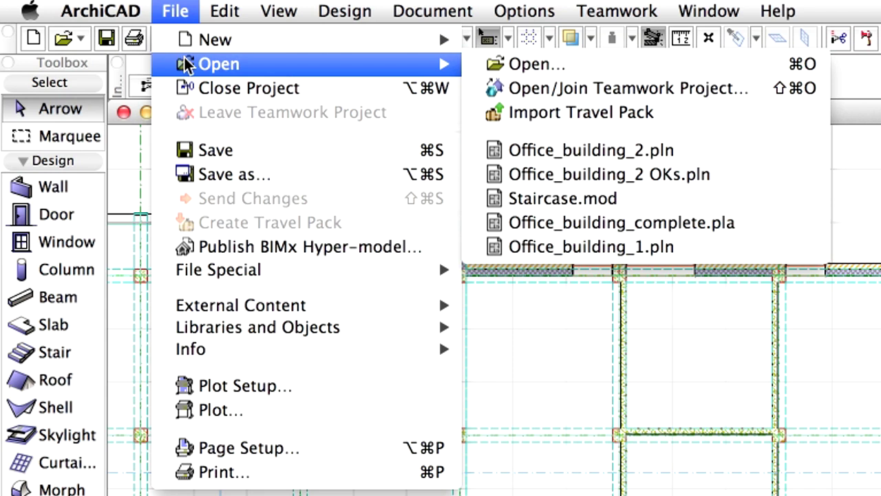
click(675, 66)
click(380, 205)
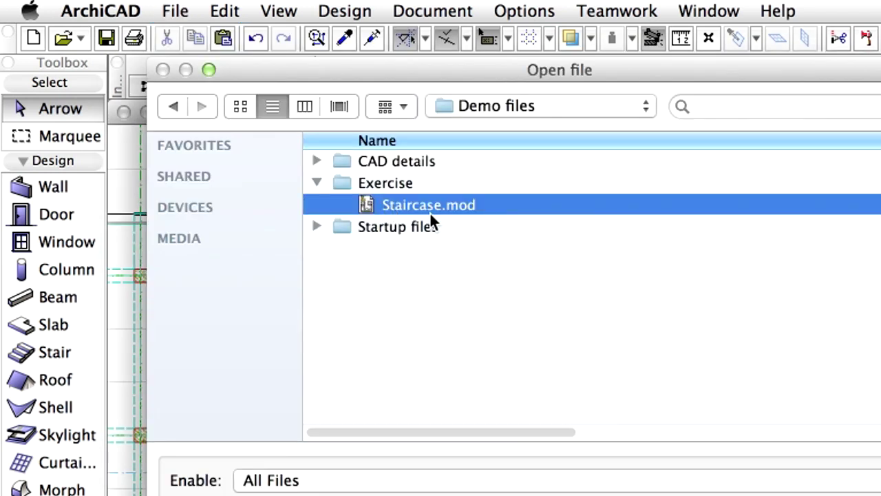
Load Staircase.mod, close the Library Loading Report, and fit the whole floor plan in the window.
key(Return)
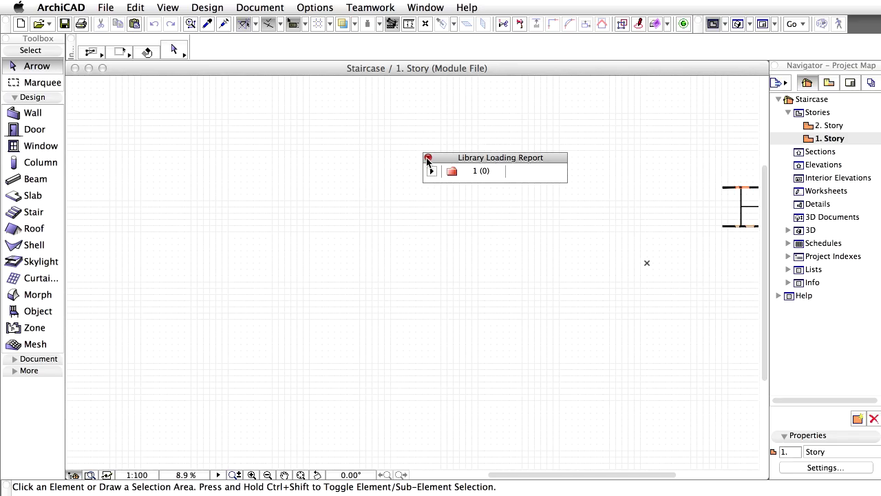
click(428, 158)
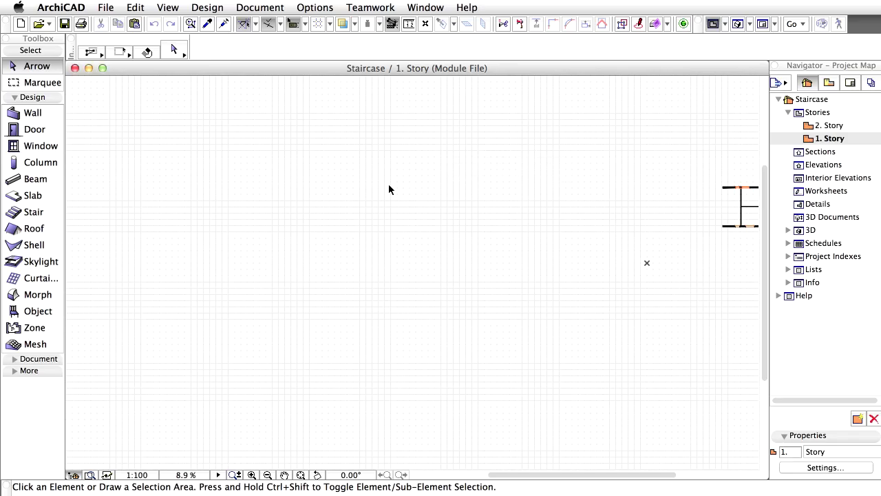
click(301, 475)
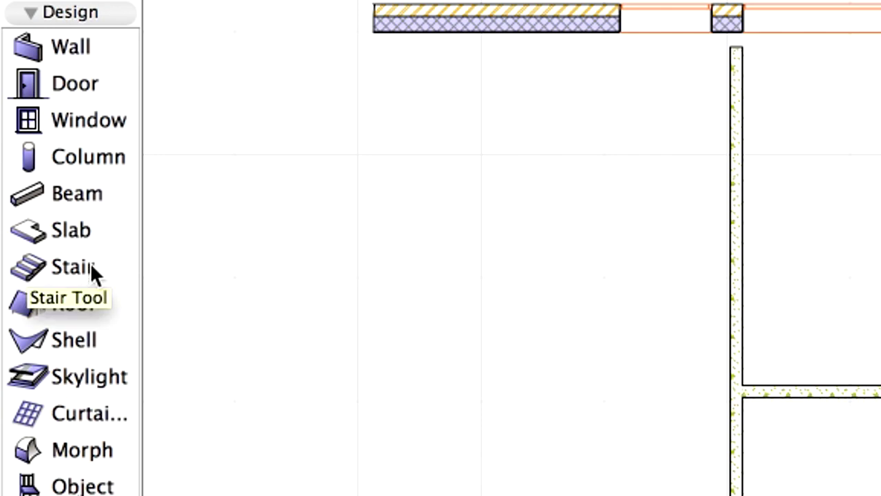
In the Stair default settings, choose Stair U-Shape 17 from the Complete Stairs 17 folder.
click(92, 266)
double_click(91, 266)
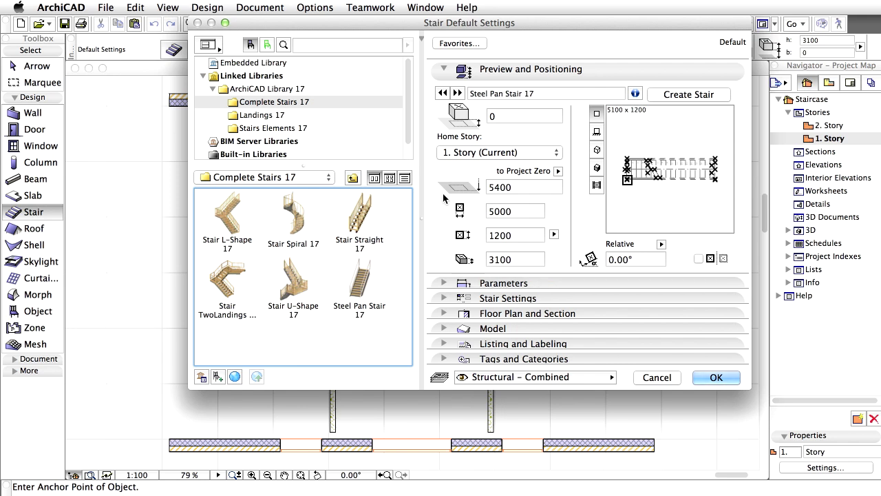
click(283, 102)
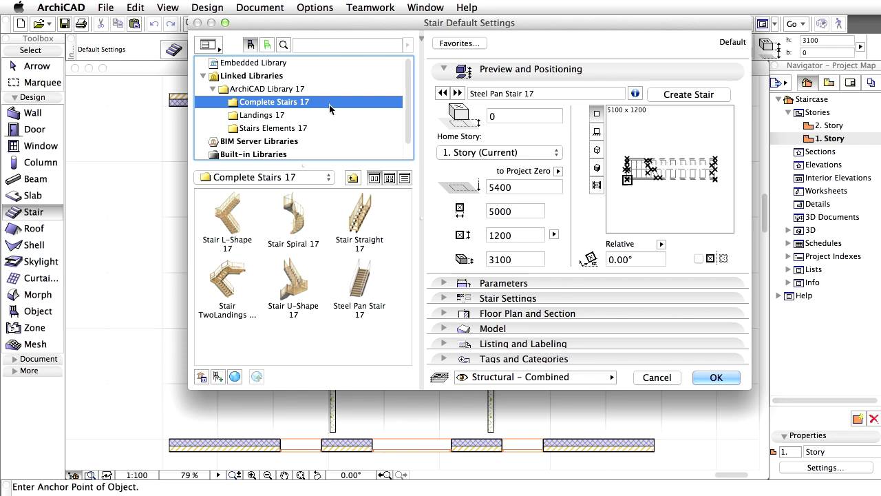
click(290, 286)
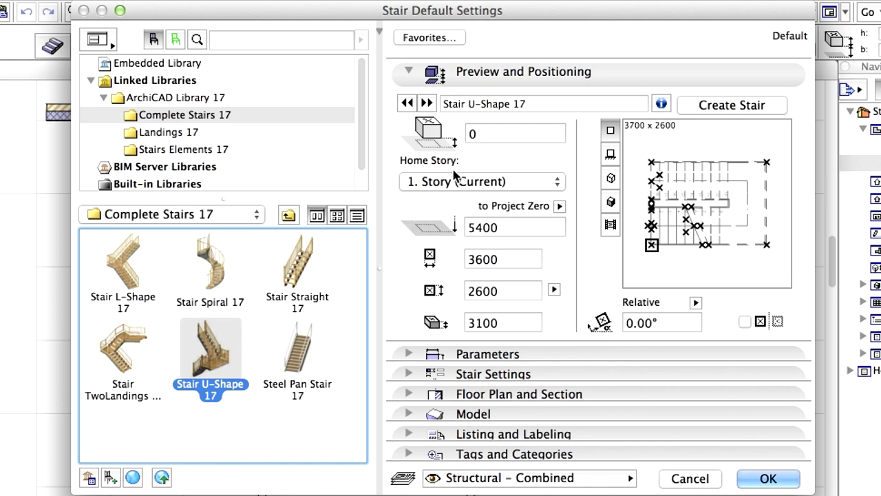
Set the stair's elevation to 90 and its height from 3100 to 3400.
click(489, 135)
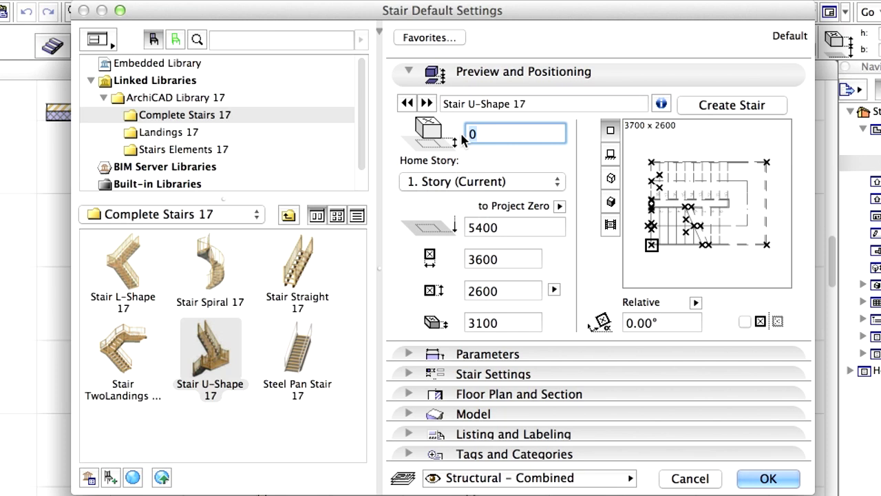
text(90)
double_click(508, 260)
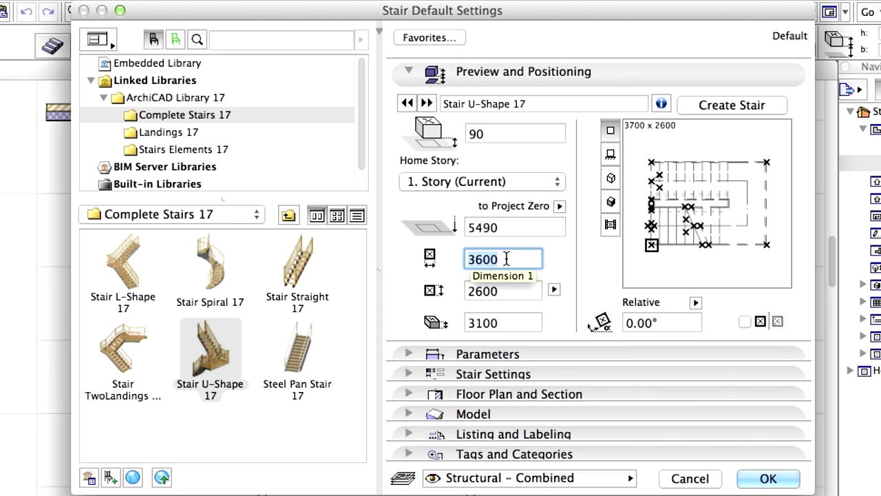
double_click(506, 290)
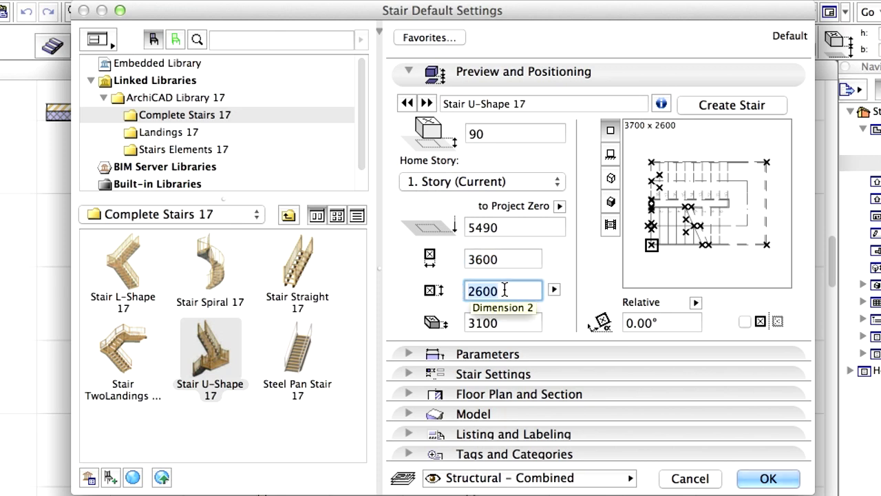
click(509, 319)
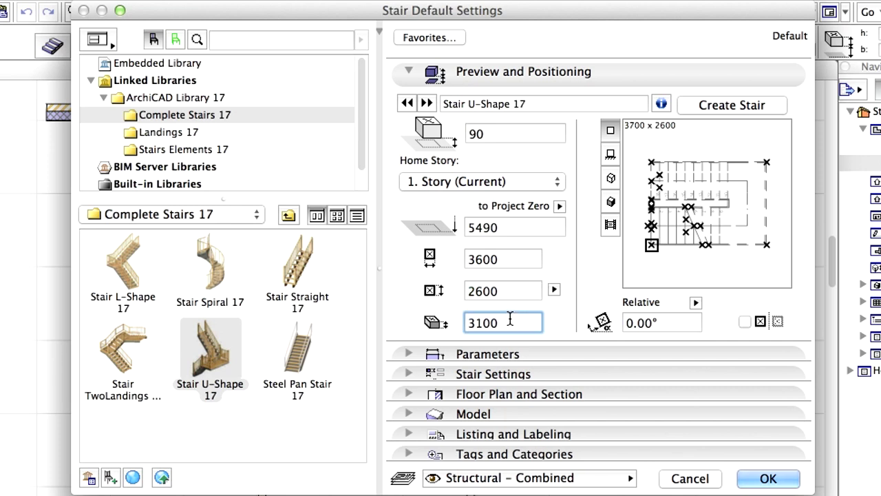
drag(510, 319, 460, 320)
text(3400)
Rotate the stair to 270°, mirror it, and set the anchor to the top-left corner.
click(665, 321)
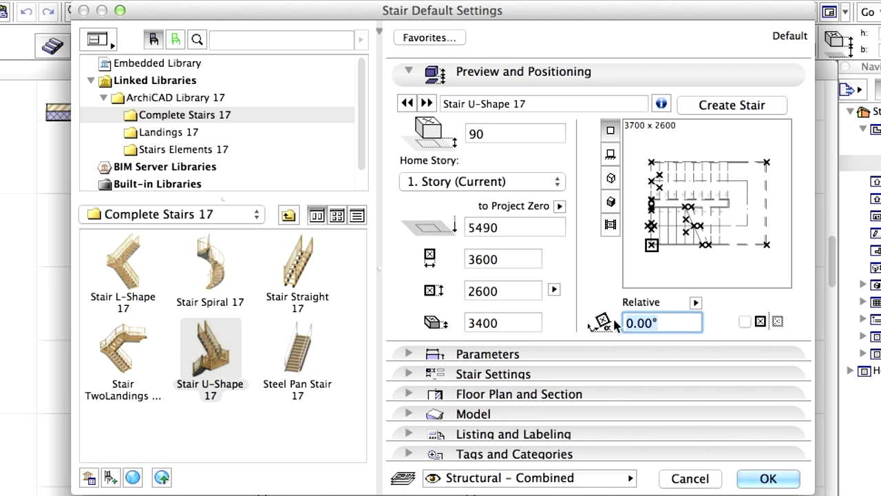
text(270)
key(Return)
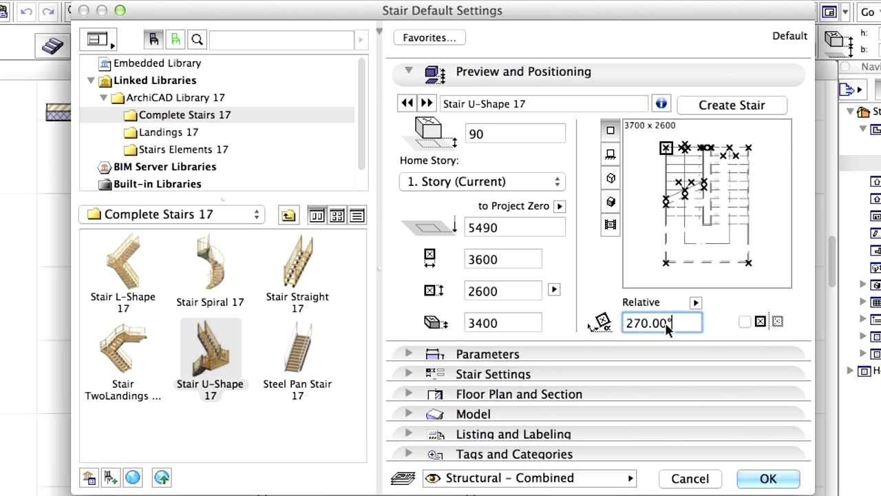
click(745, 321)
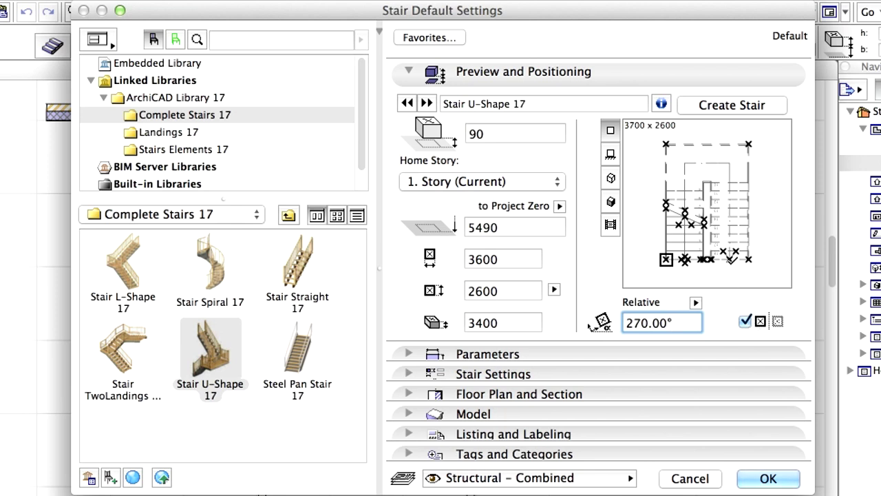
click(666, 144)
In the stair's Parameters > Surfaces, set the Post surface to 45 Mtl-Aluminium.
click(409, 71)
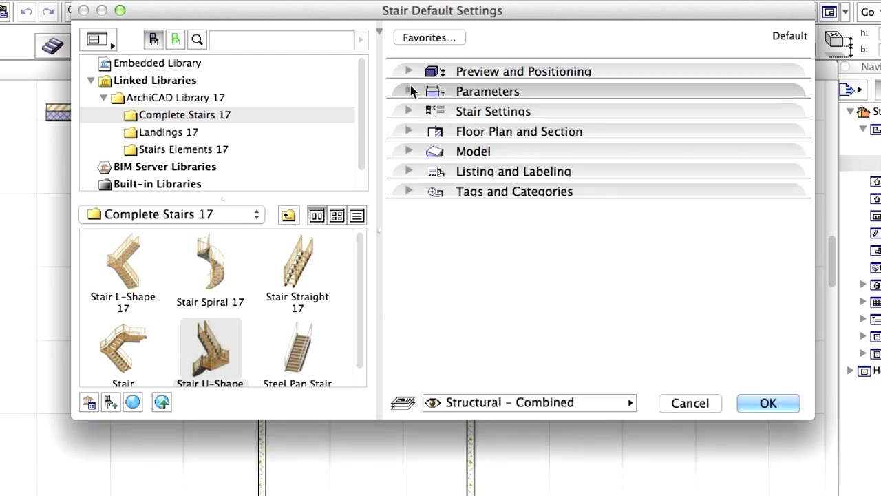
click(409, 92)
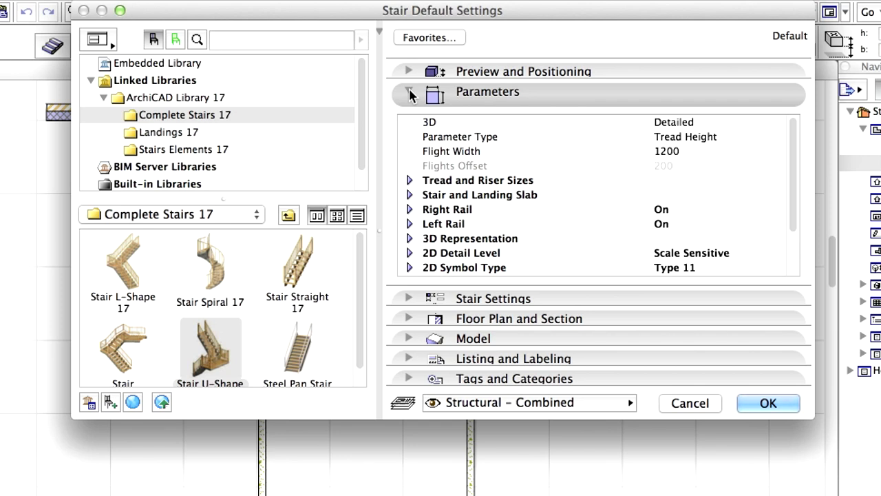
scroll(468, 198, down, 3)
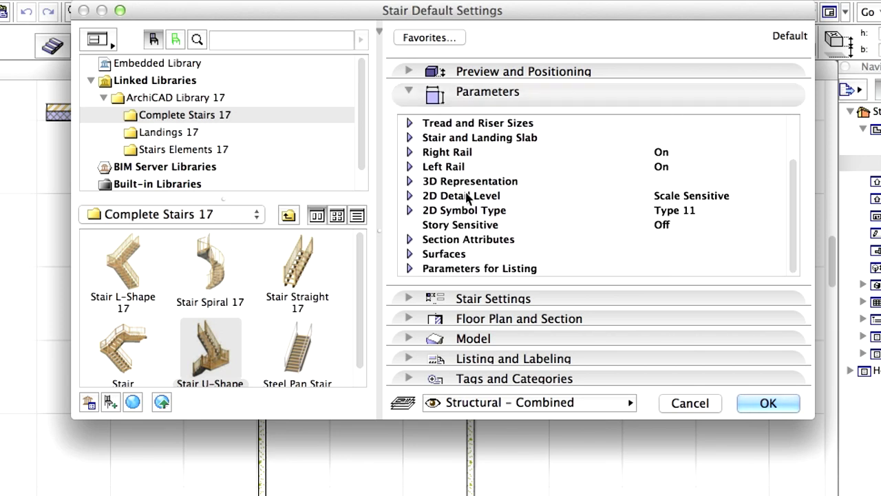
click(410, 253)
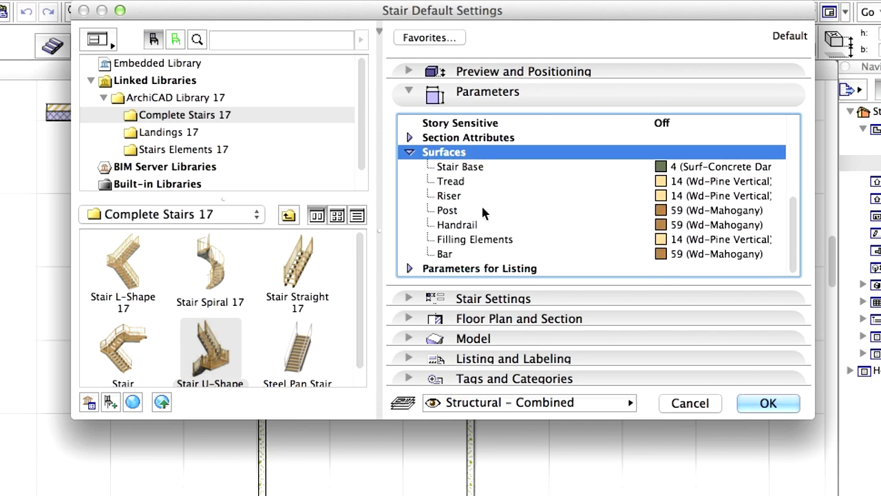
click(457, 210)
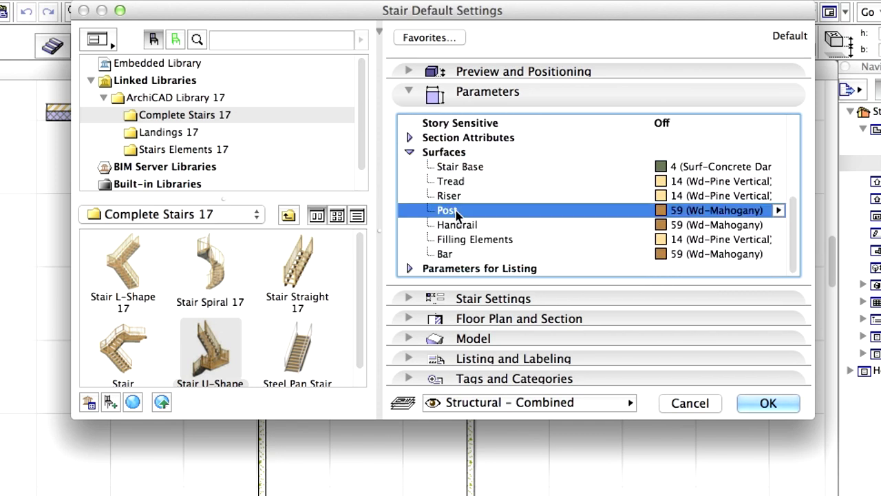
click(779, 210)
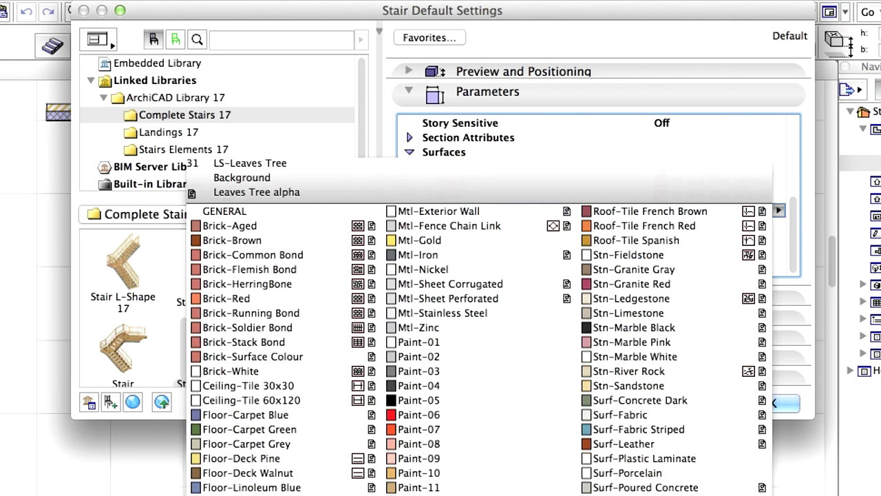
key(Escape)
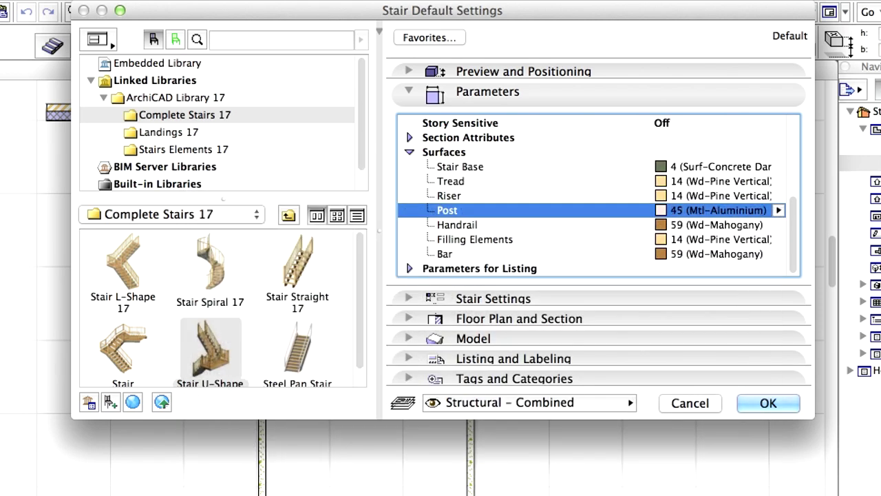
Set the Filling Elements and Bar surfaces to 45 Mtl-Aluminium too.
click(500, 241)
click(779, 239)
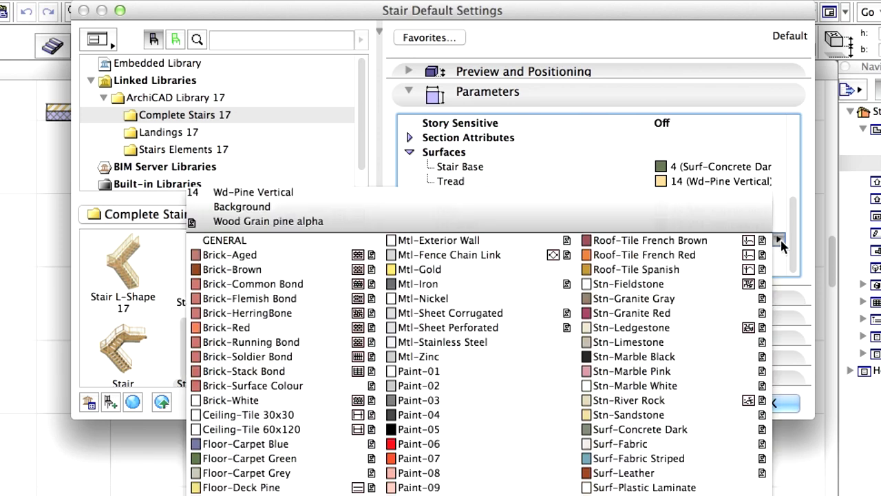
key(Escape)
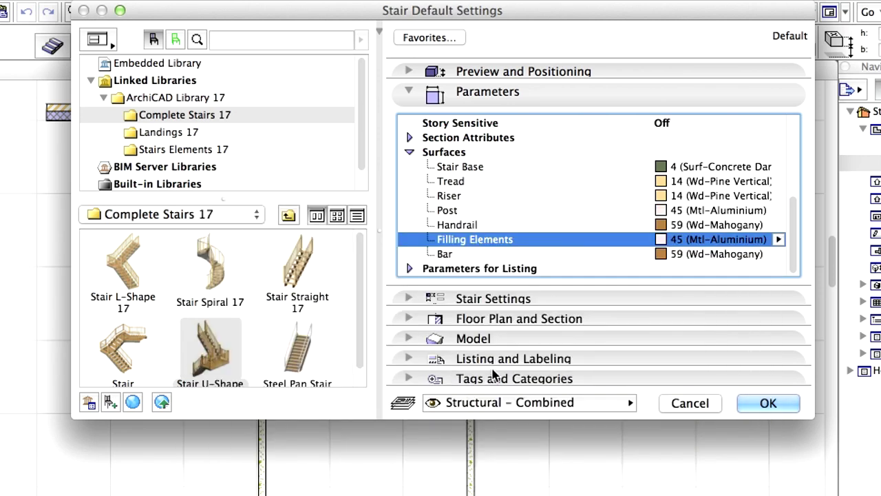
click(447, 254)
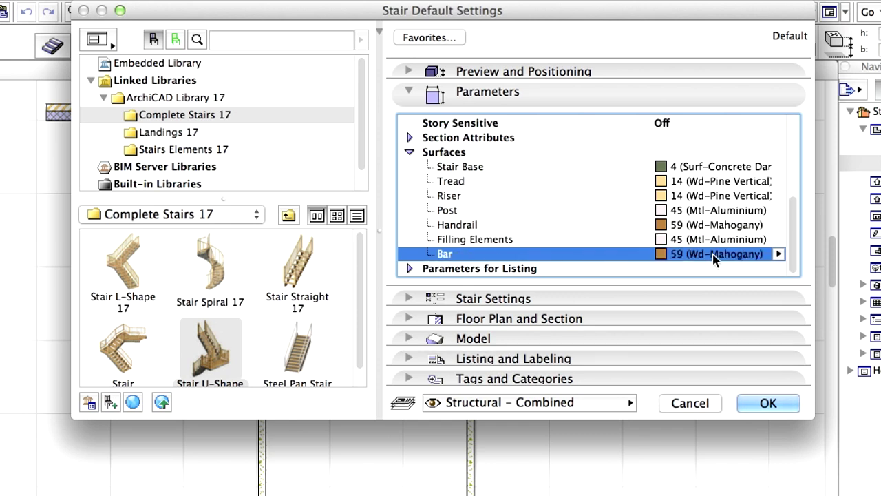
click(779, 254)
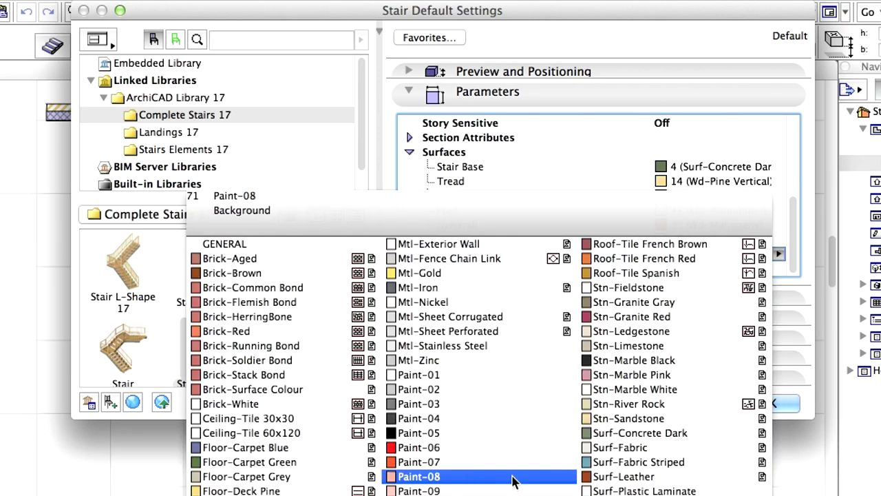
key(Escape)
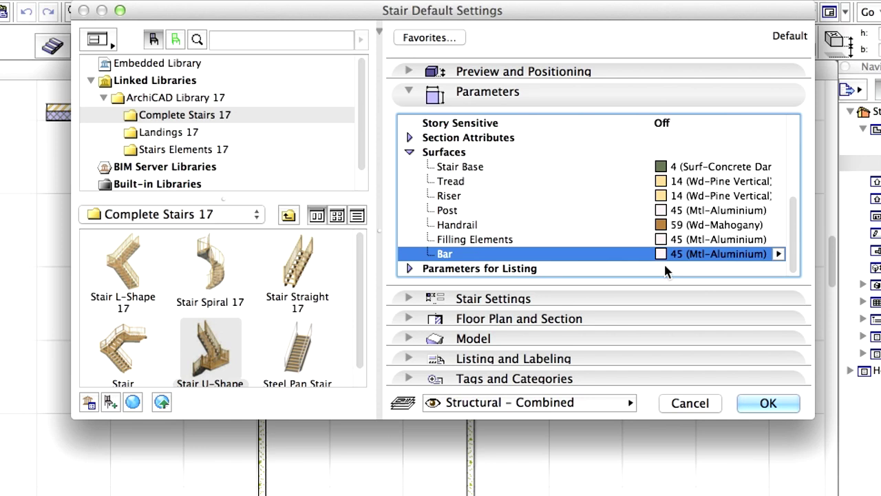
click(410, 90)
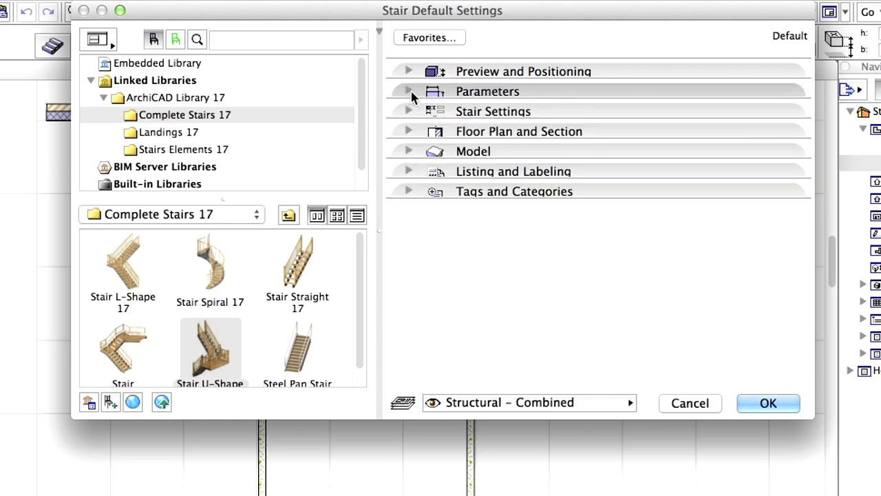
Set Railing Type – Right to Wired and Railing Type – Left to Same as Right.
click(413, 111)
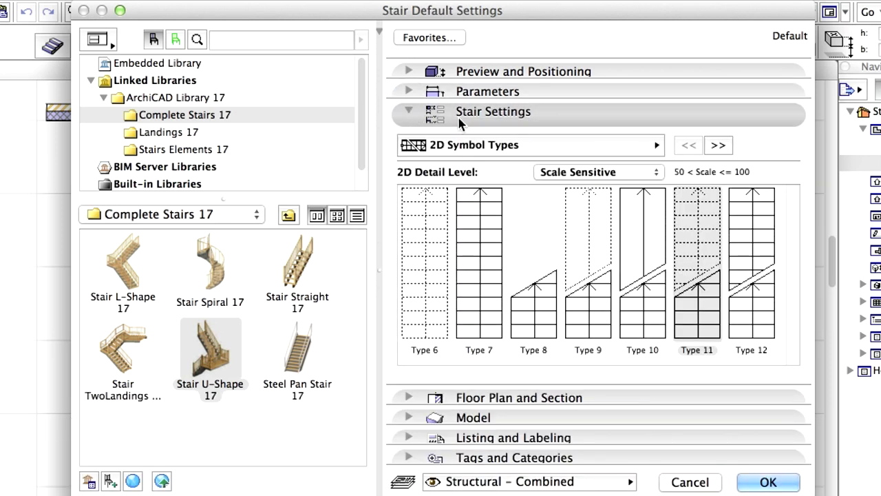
click(656, 146)
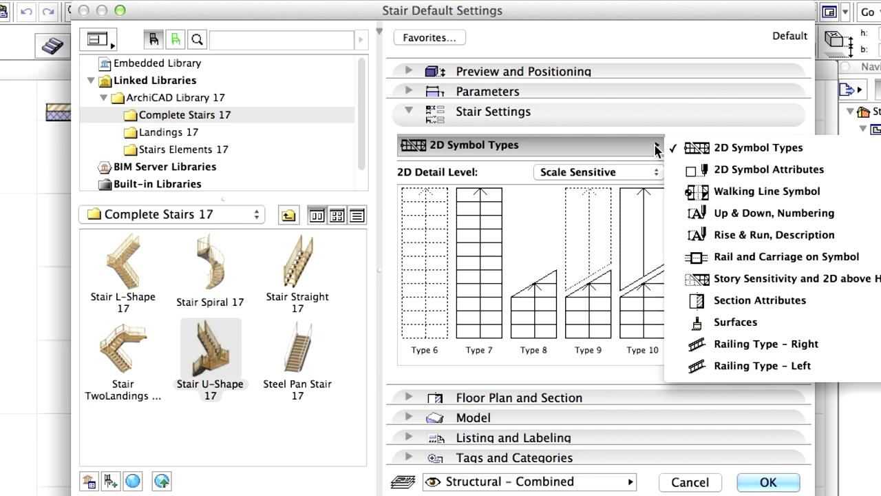
click(826, 351)
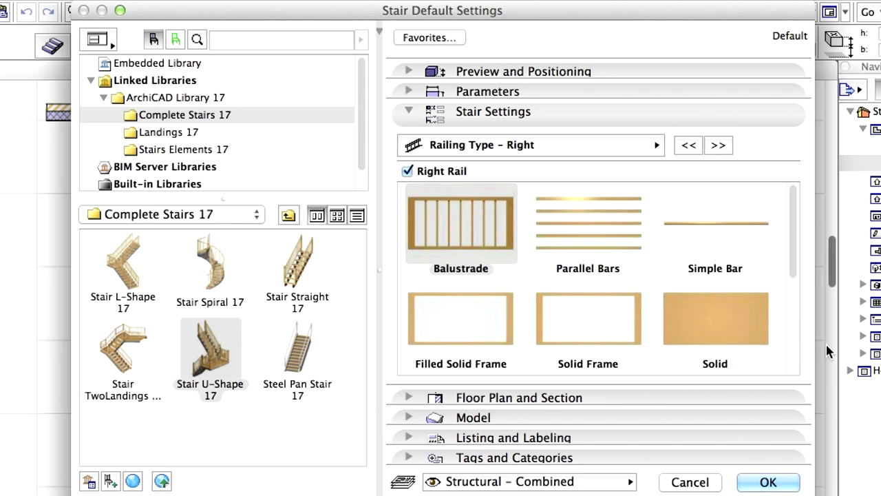
scroll(620, 295, down, 2)
click(622, 308)
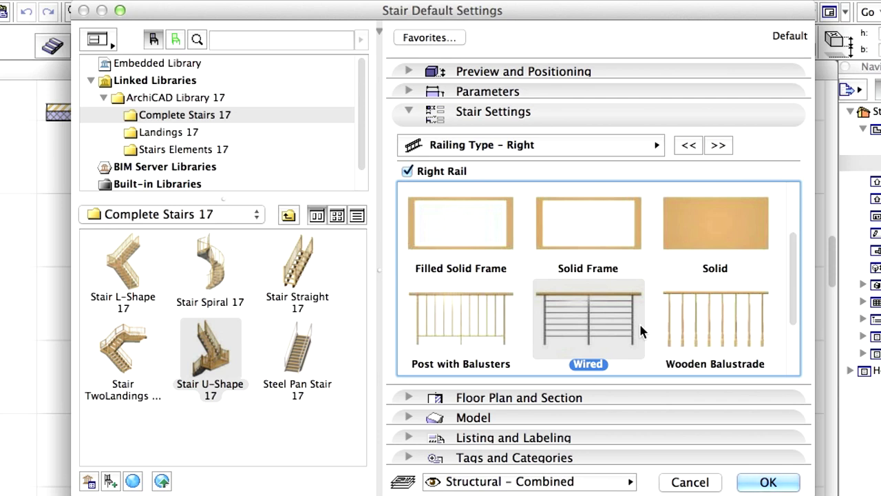
click(723, 146)
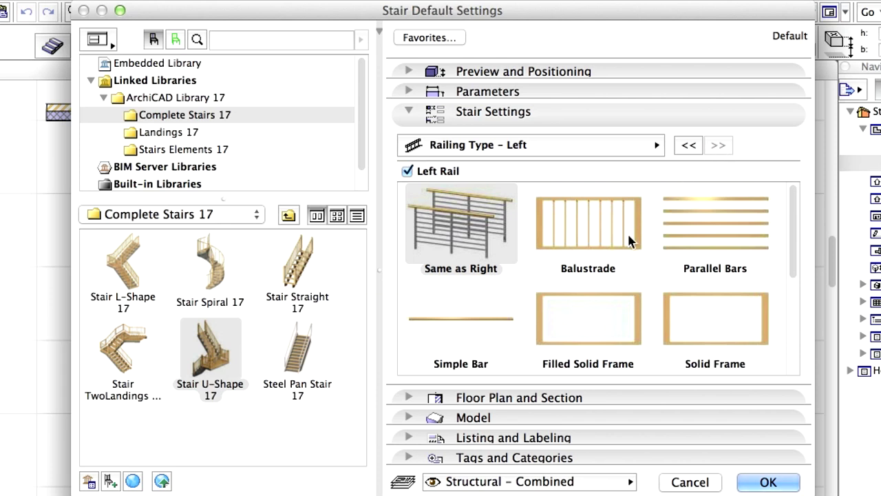
click(467, 234)
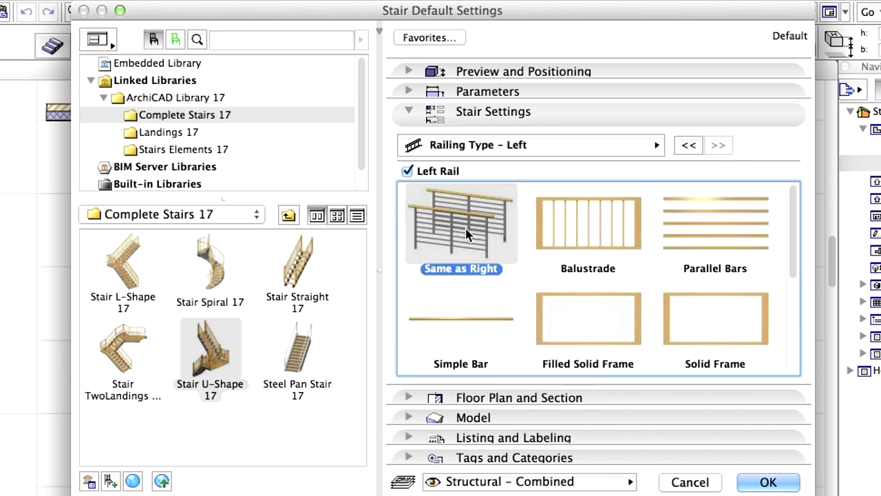
click(410, 112)
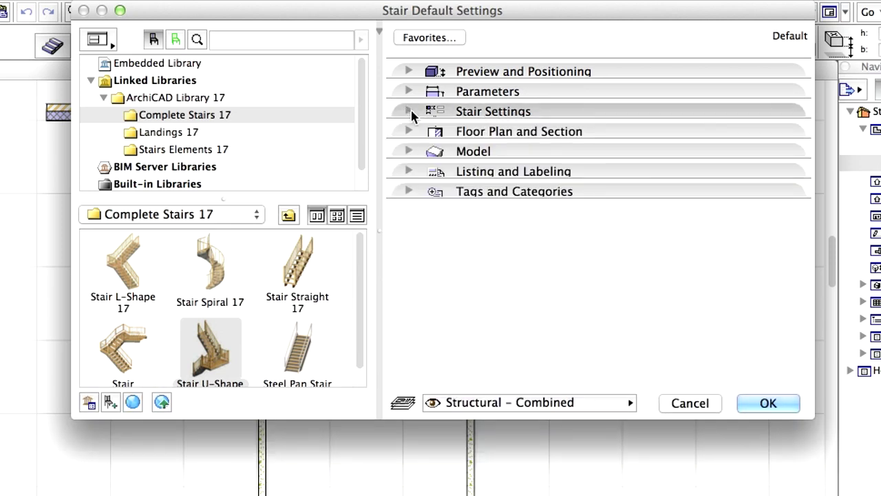
click(408, 131)
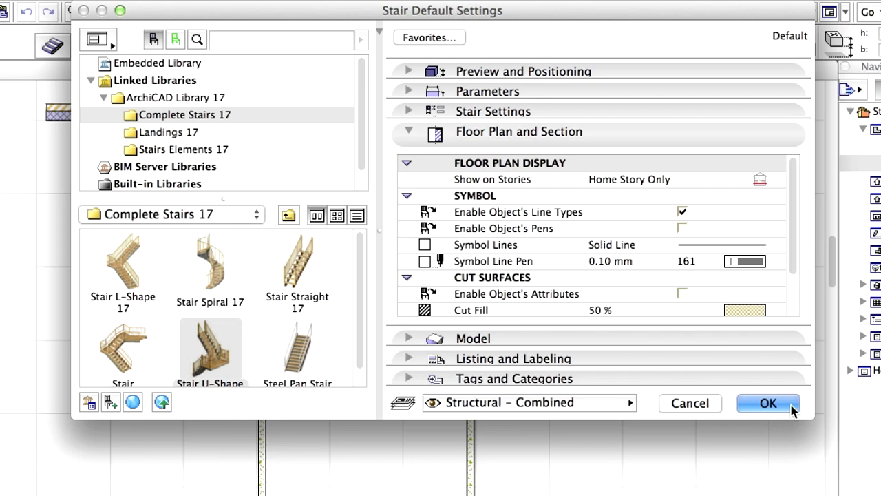
Confirm the Stair Default Settings with OK.
click(768, 403)
Zoom into the staircase room's top wall, zoom back out, and switch to the 3D view with F3.
click(272, 81)
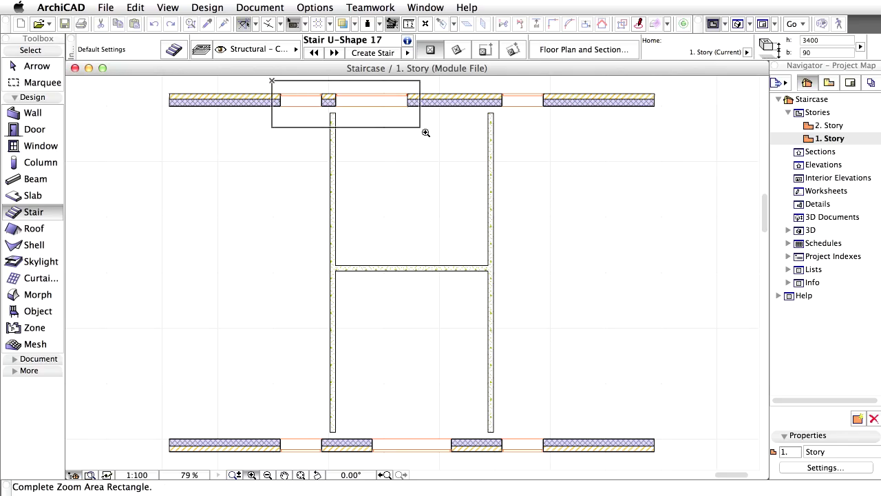
click(466, 168)
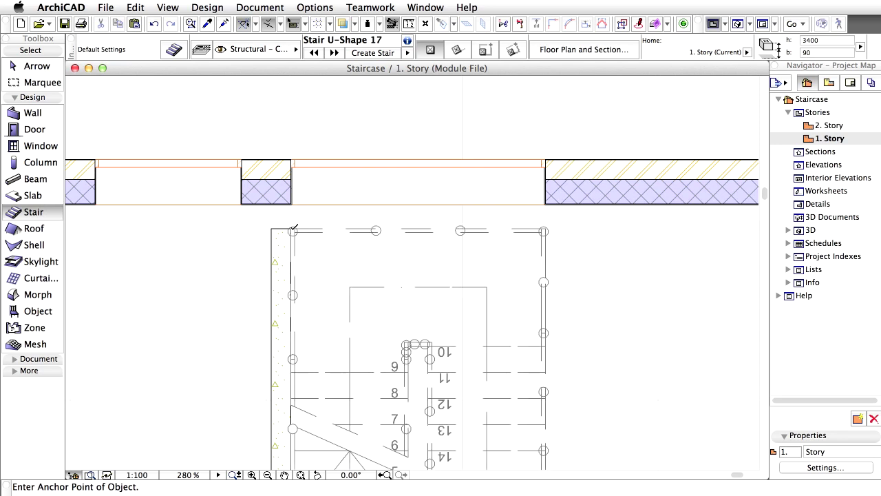
click(384, 475)
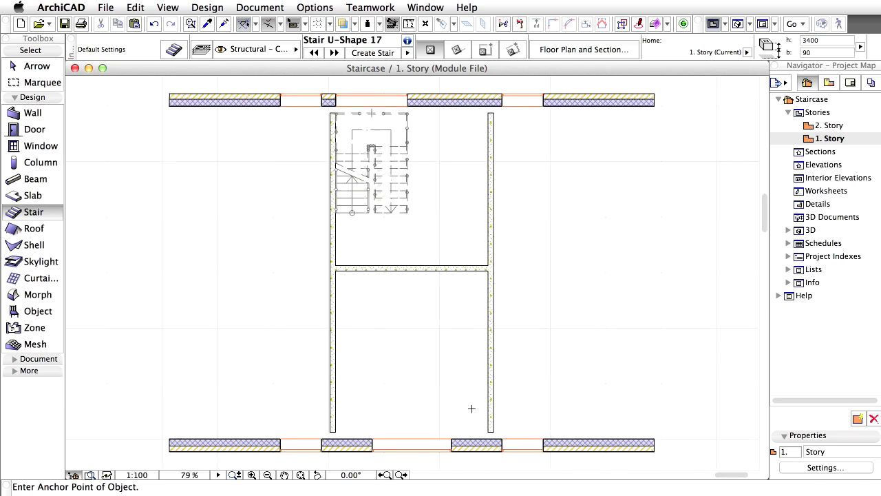
key(F3)
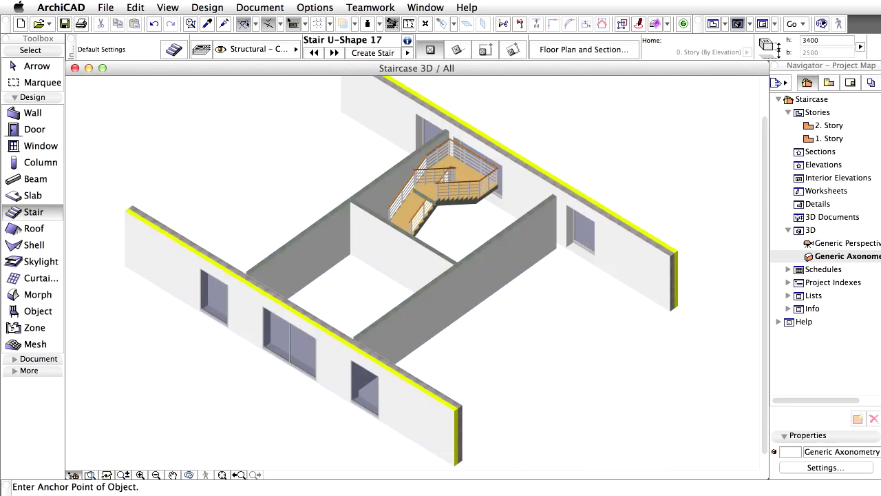